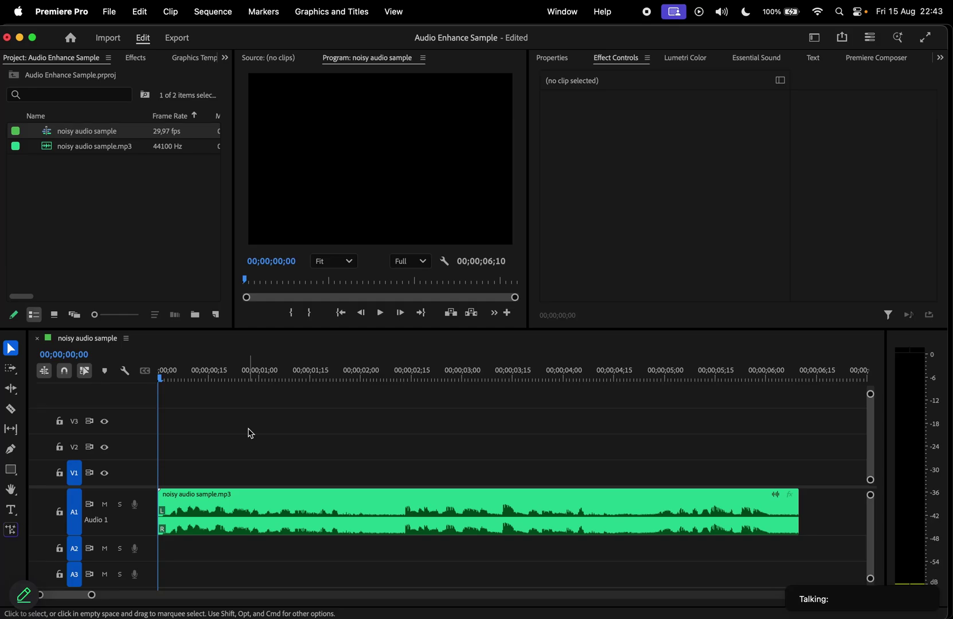
# Play the noisy voice clip on the timeline from the start to preview it
pyautogui.click(249, 433)
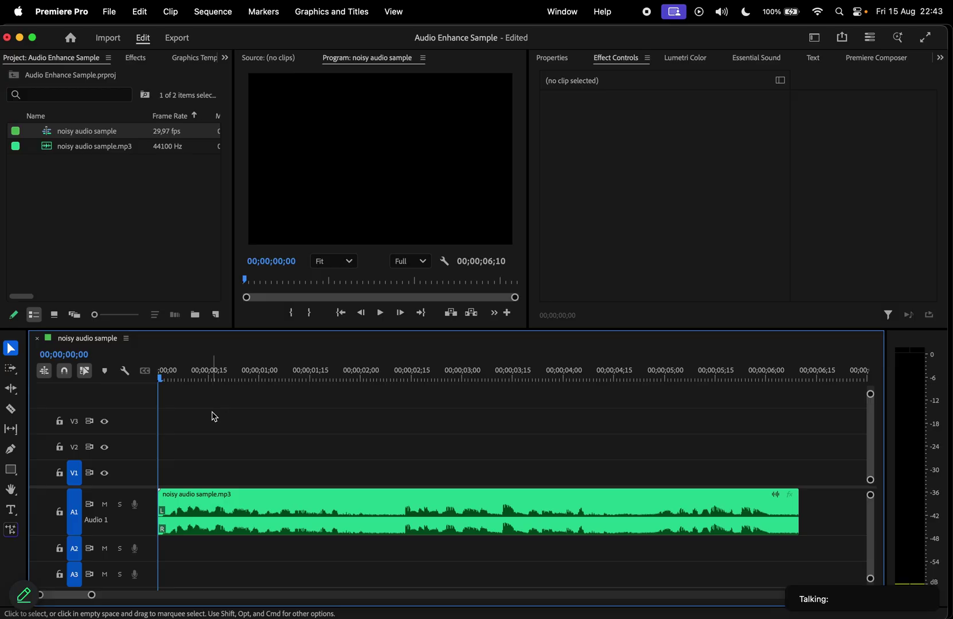
pyautogui.press('space')
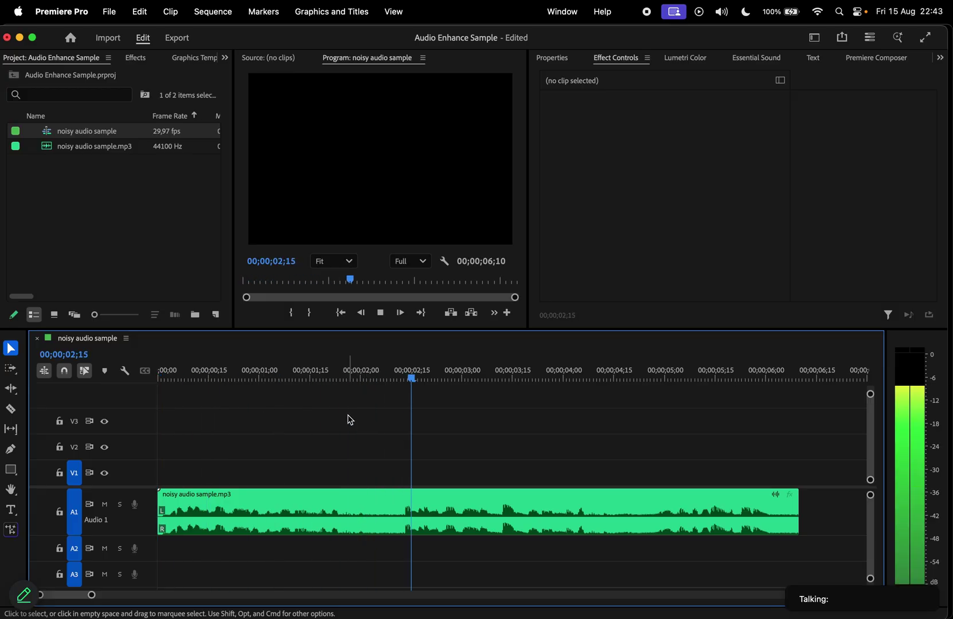
# Stop playback, split the voice clip in two with the Razor, and select the second half
pyautogui.press('space')
pyautogui.press('super+a')
pyautogui.press('c')
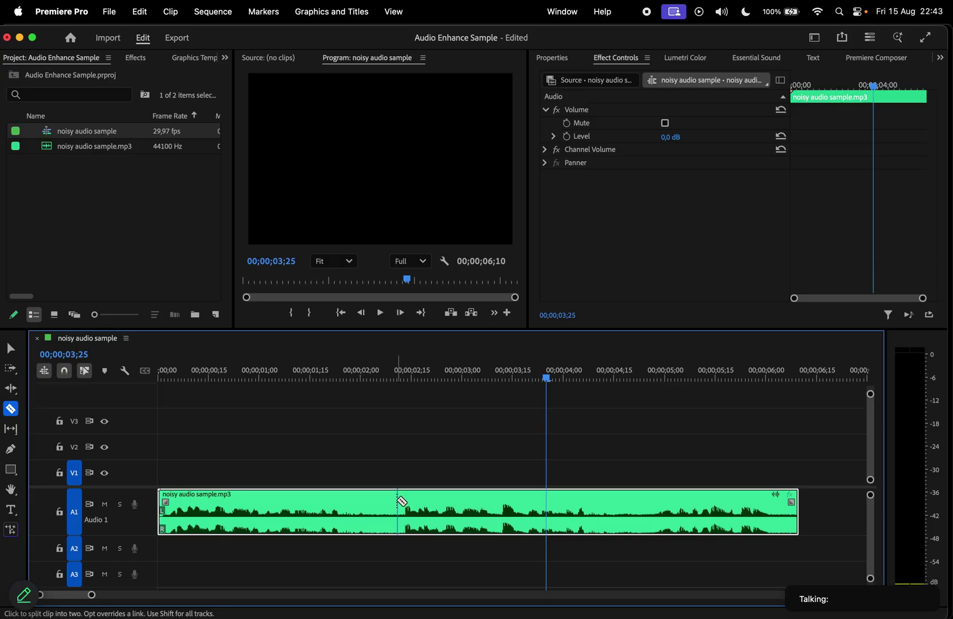
pyautogui.click(396, 502)
pyautogui.press('v')
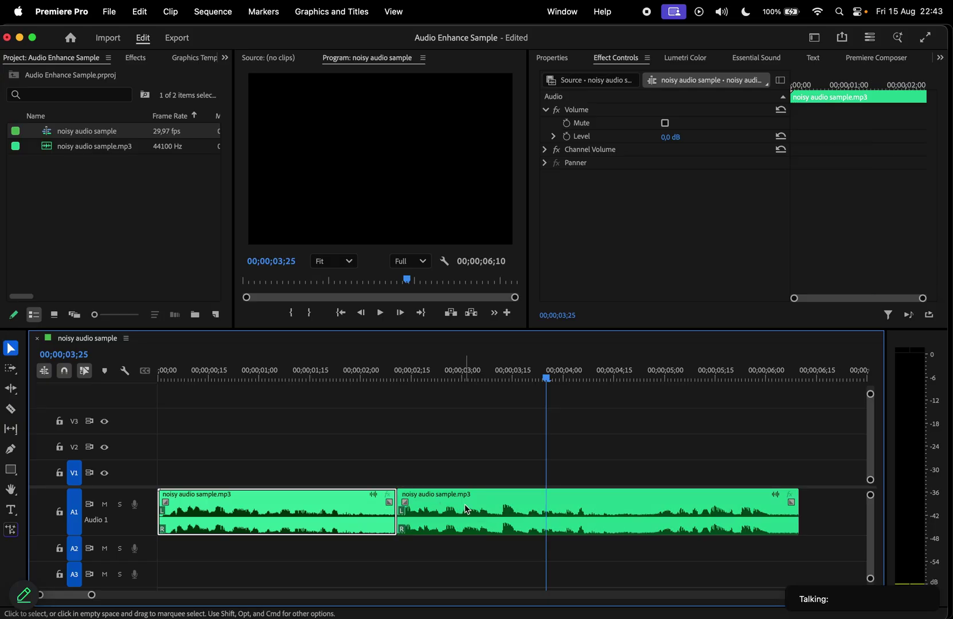
pyautogui.click(465, 509)
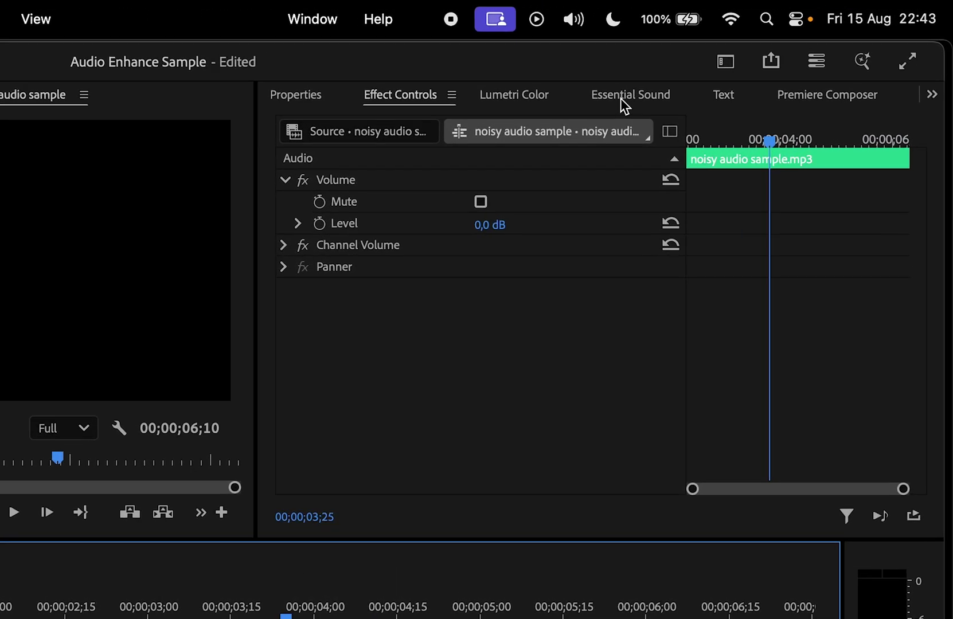
# Tag the second half as Dialogue, apply Enhance Speech, and raise Mix Amount to about 8
pyautogui.click(750, 58)
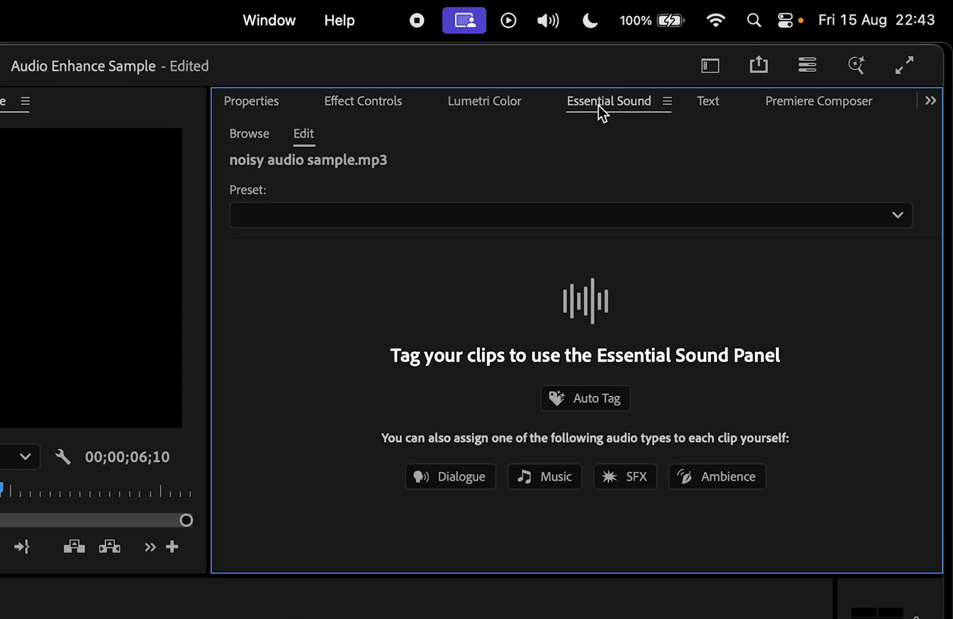
pyautogui.click(450, 475)
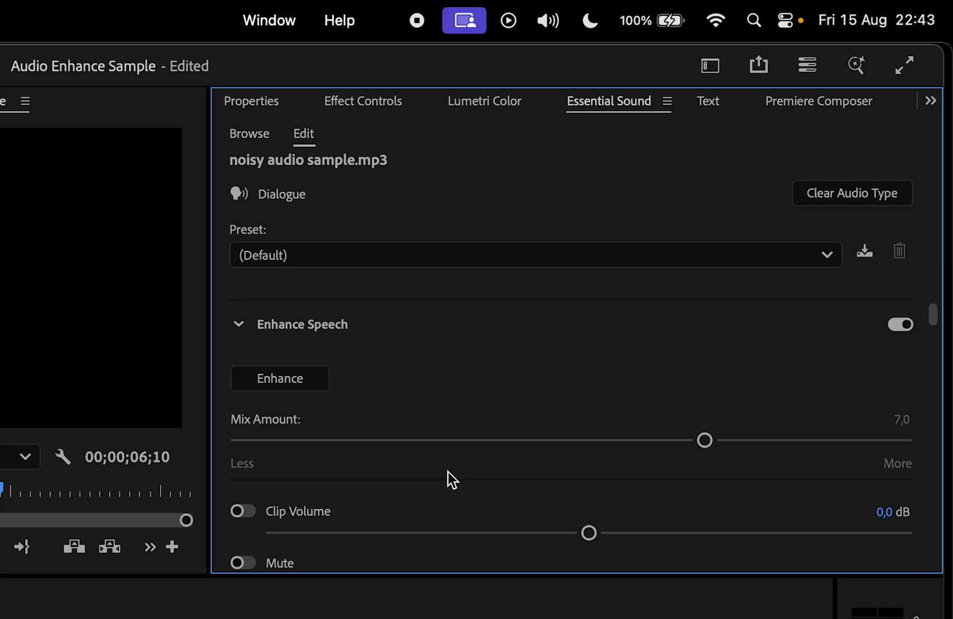
pyautogui.click(289, 379)
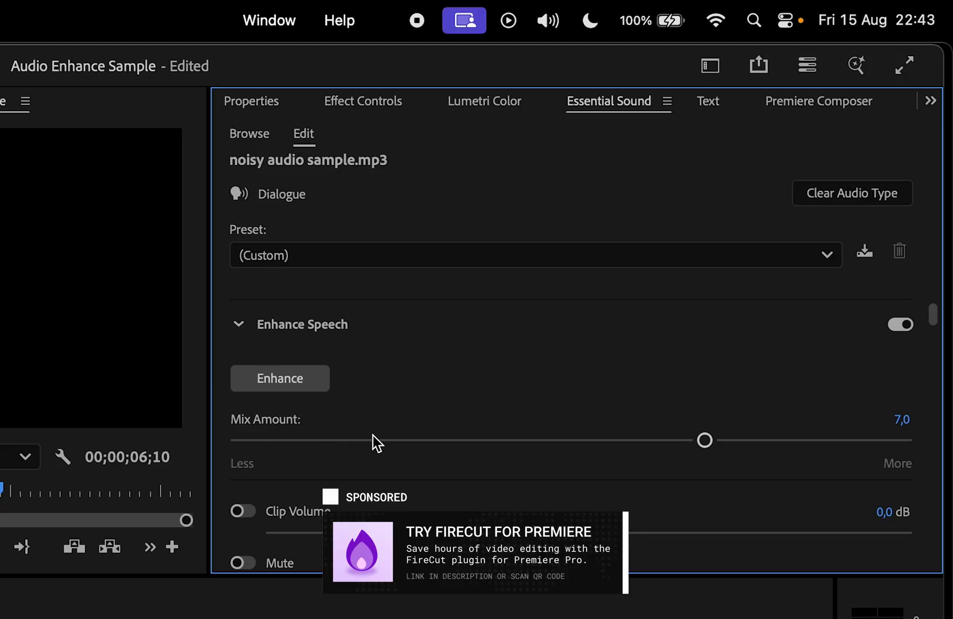
pyautogui.moveTo(705, 440); pyautogui.dragTo(779, 440)
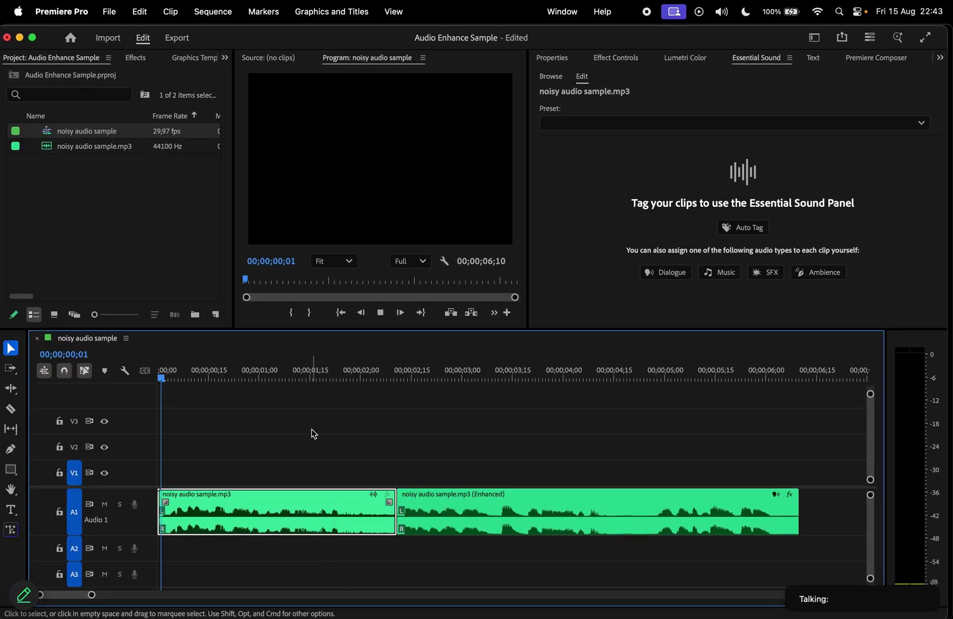
# Replay around the split while tuning the Enhance Speech mix amount to about 4,6
pyautogui.press('space')
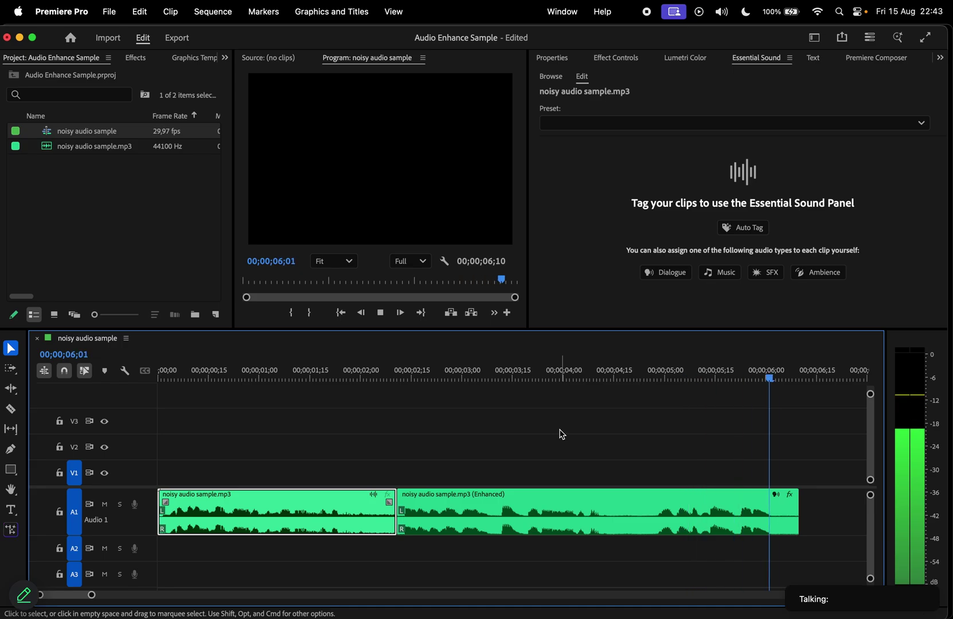
pyautogui.moveTo(388, 372); pyautogui.dragTo(400, 374)
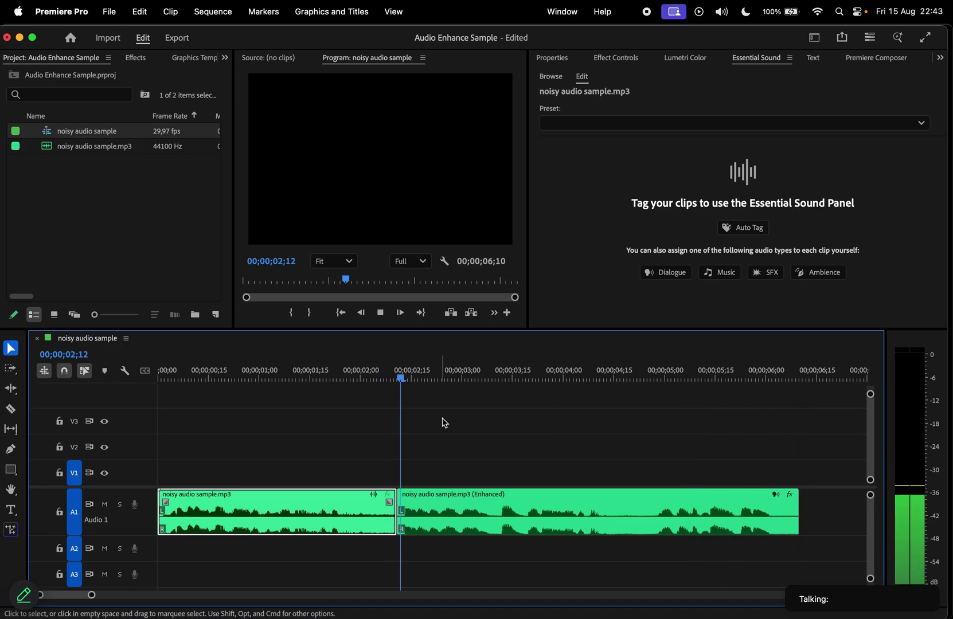
pyautogui.press('space')
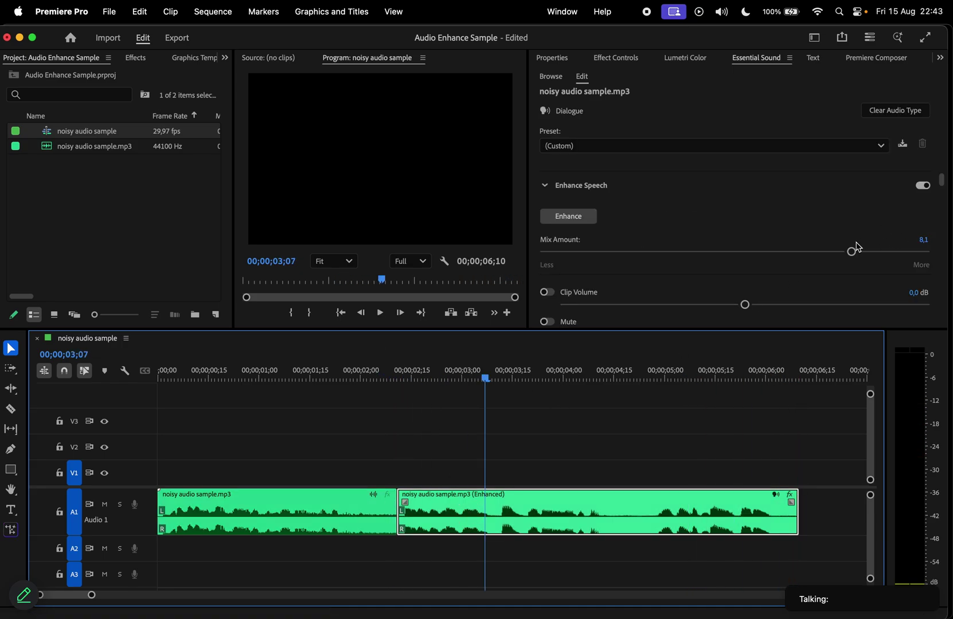
pyautogui.press('space')
pyautogui.moveTo(852, 251)
pyautogui.mouseDown()
pyautogui.moveTo(652, 252)
pyautogui.moveTo(852, 249)
pyautogui.moveTo(728, 250)
pyautogui.moveTo(721, 258)
pyautogui.mouseUp()
pyautogui.click(378, 368)
pyautogui.press('space')
pyautogui.click(500, 491)
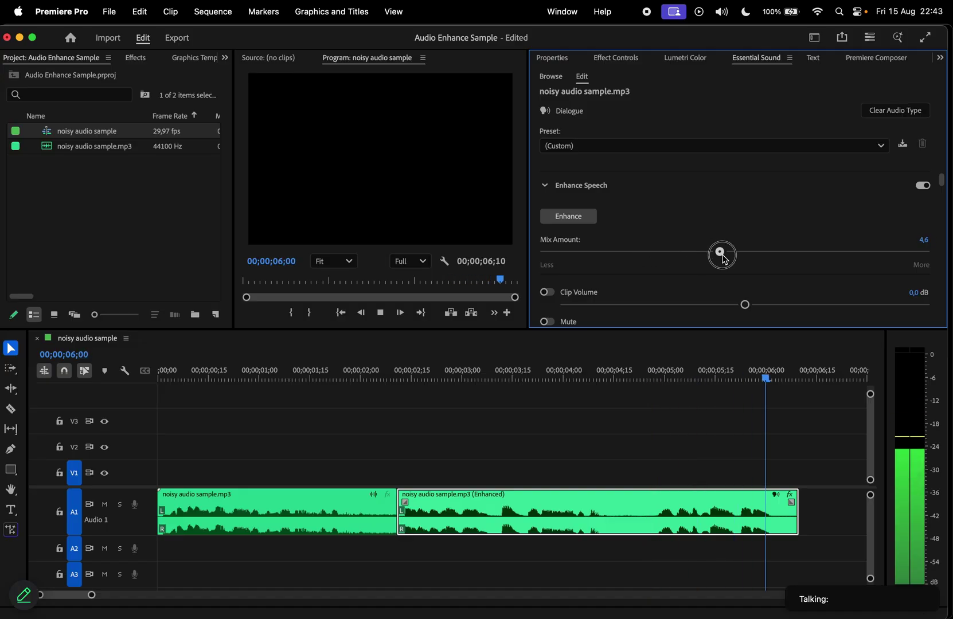
# Cut the enhanced half into several smaller pieces with the Razor
pyautogui.press('c')
pyautogui.click(621, 513)
pyautogui.click(495, 511)
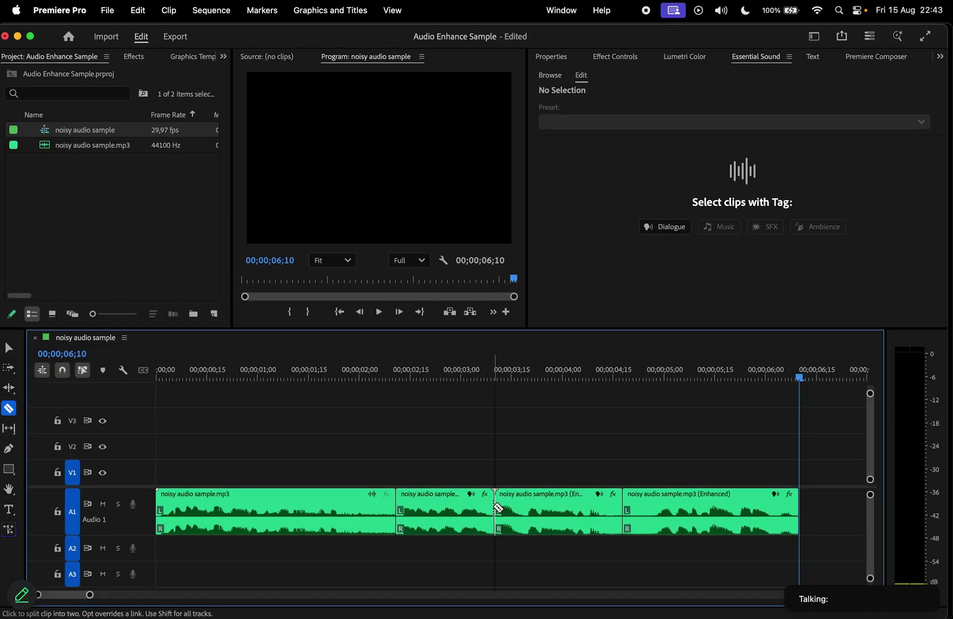
pyautogui.click(771, 507)
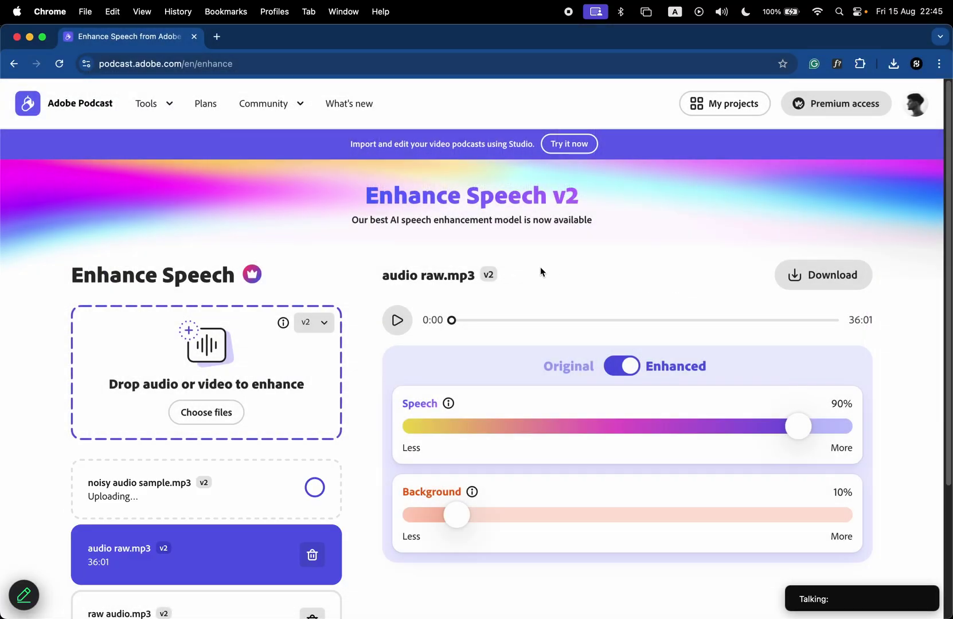
# Open the uploaded noisy audio sample.mp3 in Adobe Podcast and play its enhanced version
pyautogui.click(235, 485)
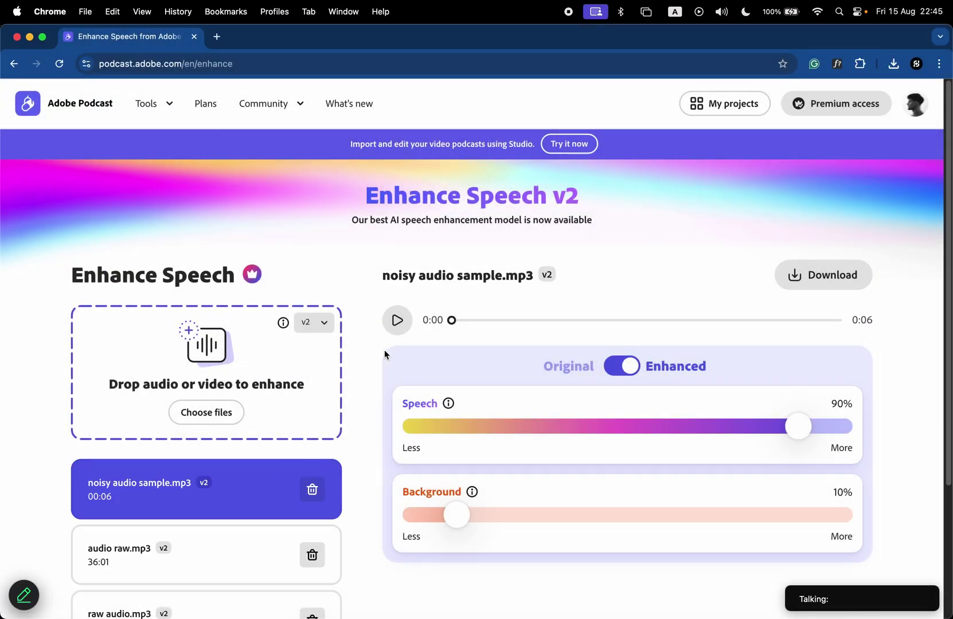
pyautogui.click(405, 328)
# Compare original and enhanced audio, settling the sliders at Speech 100% and Background 0%
pyautogui.click(618, 362)
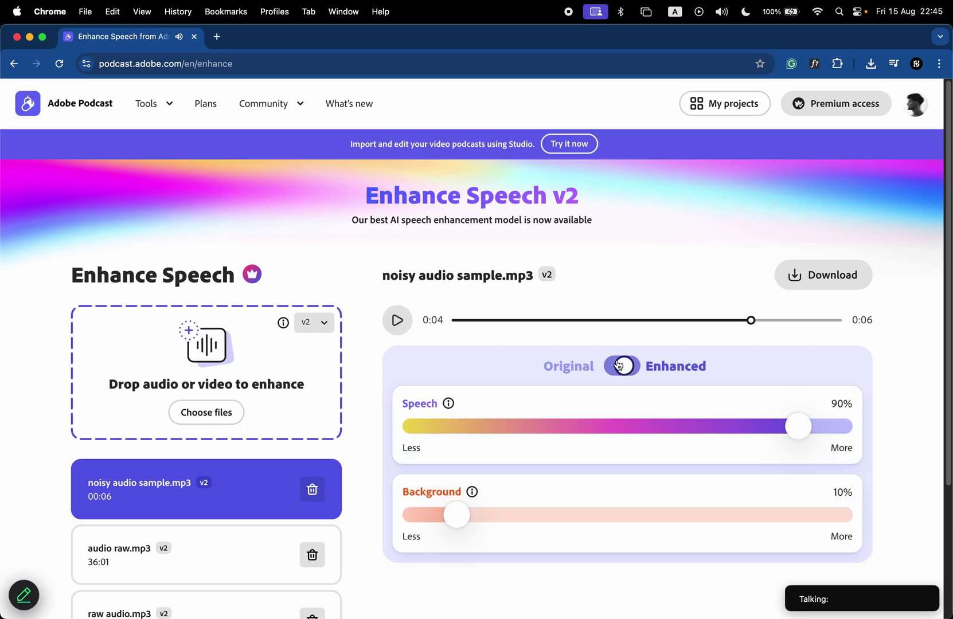
pyautogui.moveTo(798, 430); pyautogui.dragTo(674, 426)
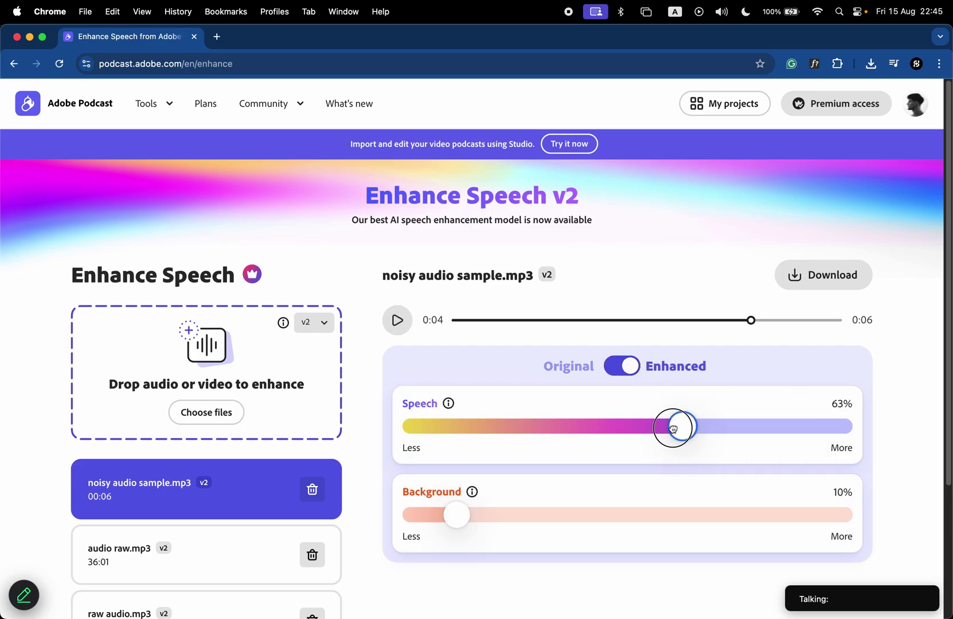
pyautogui.moveTo(467, 511); pyautogui.dragTo(558, 513)
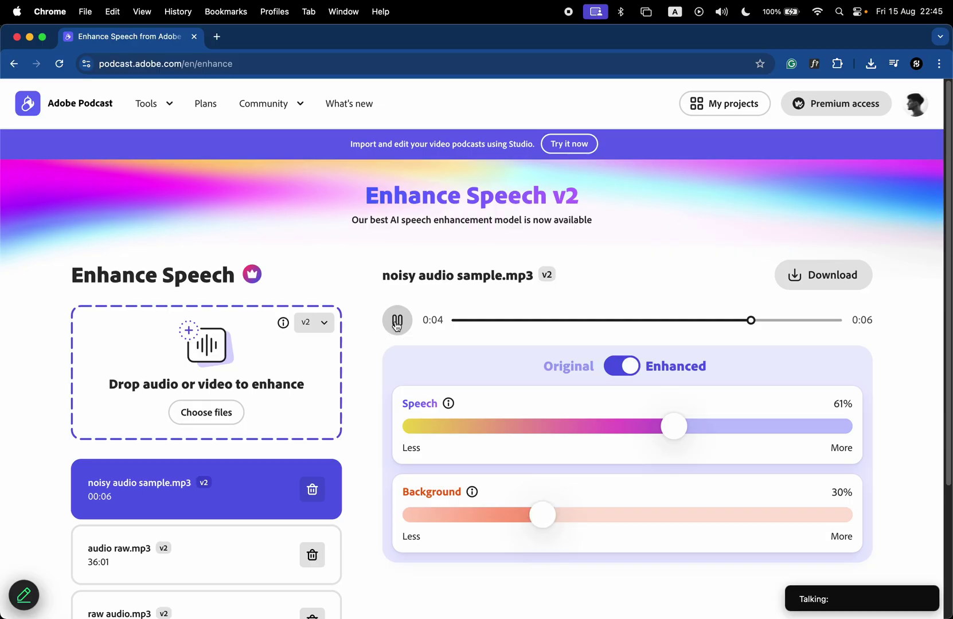
pyautogui.moveTo(541, 515)
pyautogui.mouseDown()
pyautogui.moveTo(693, 515)
pyautogui.moveTo(504, 511)
pyautogui.mouseUp()
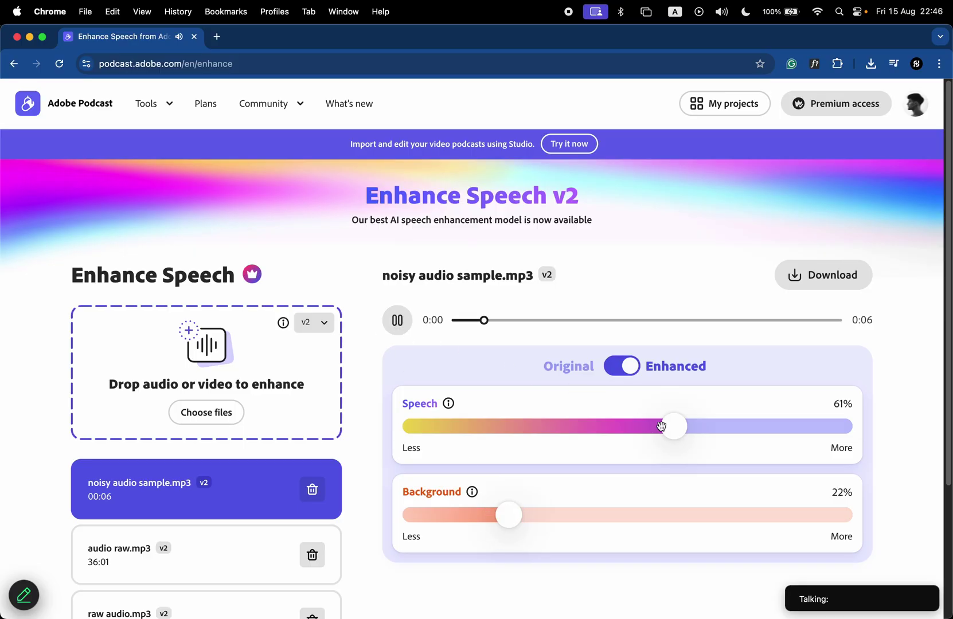
pyautogui.moveTo(661, 425)
pyautogui.mouseDown()
pyautogui.moveTo(840, 415)
pyautogui.moveTo(934, 433)
pyautogui.mouseUp()
pyautogui.moveTo(493, 515)
pyautogui.mouseDown()
pyautogui.moveTo(592, 515)
pyautogui.moveTo(383, 506)
pyautogui.mouseUp()
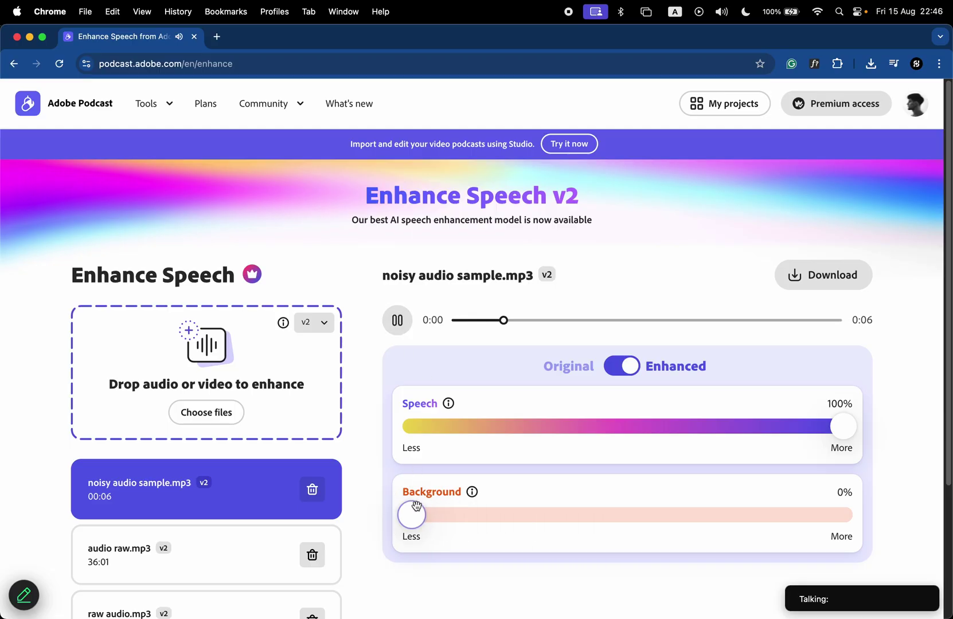
pyautogui.moveTo(419, 510)
pyautogui.mouseDown()
pyautogui.moveTo(641, 506)
pyautogui.moveTo(411, 523)
pyautogui.mouseUp()
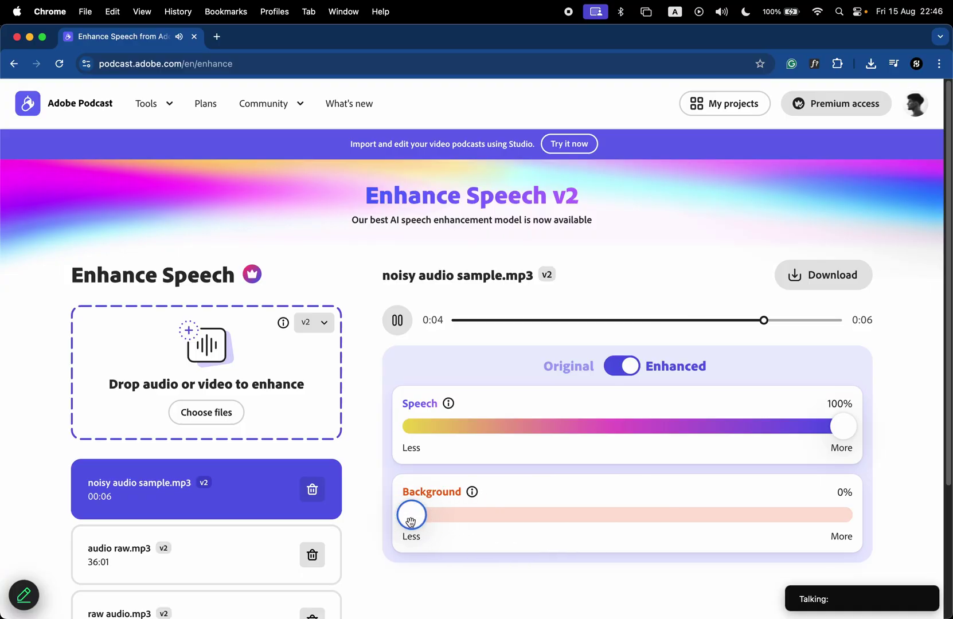